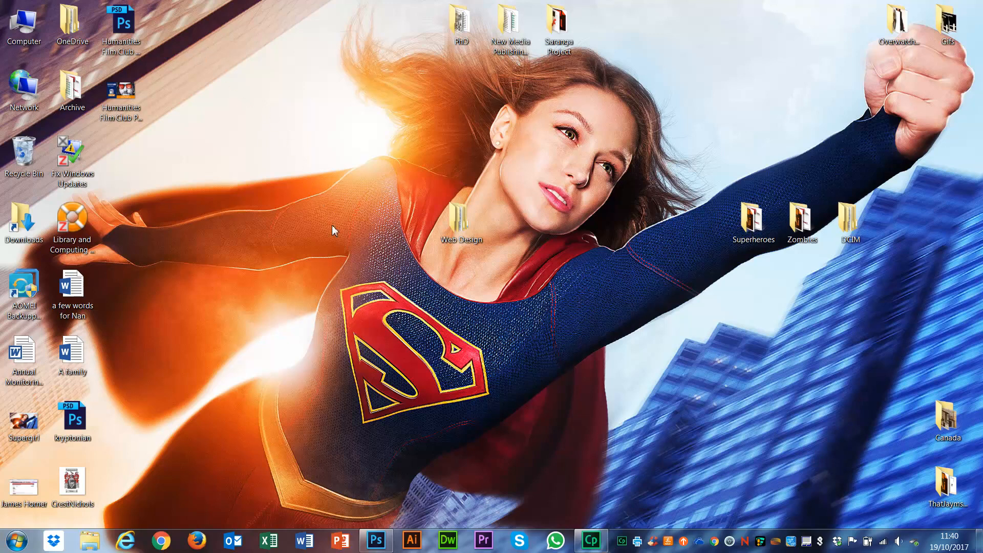
- Switch to Photoshop with the Wireframe.psd document
mouse_move(382, 547)
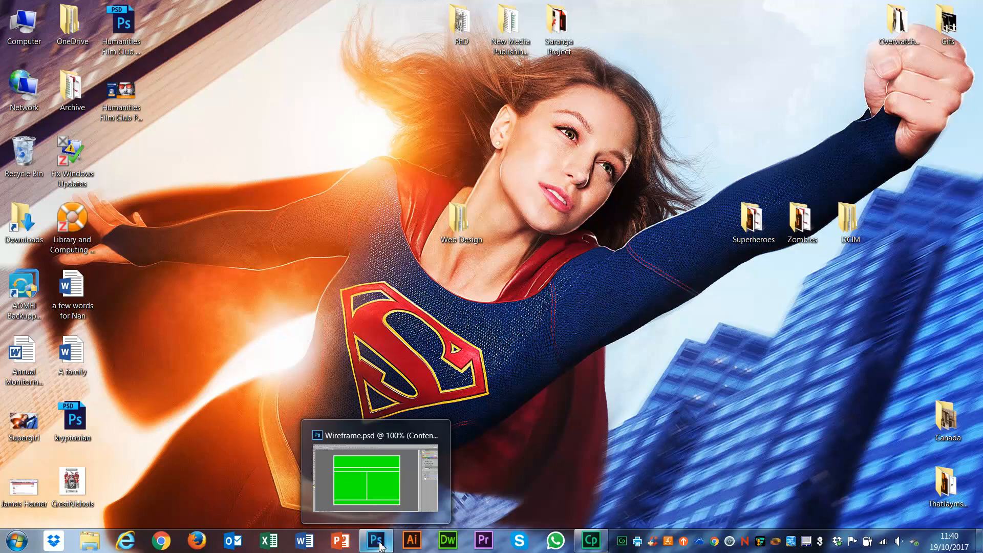
left_click(381, 547)
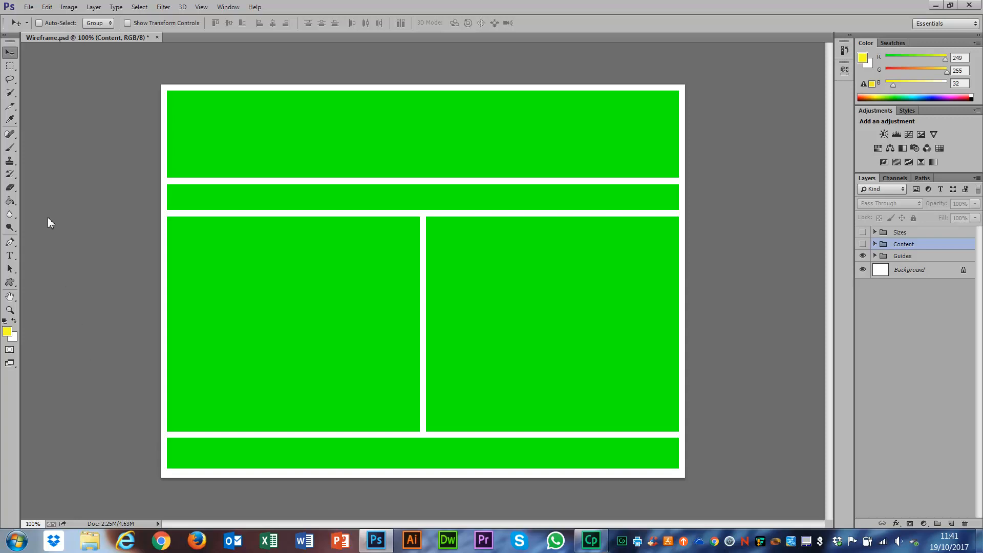
- Review the size, resolution and color settings offered for a new web document without creating one
left_click(29, 6)
left_click(31, 18)
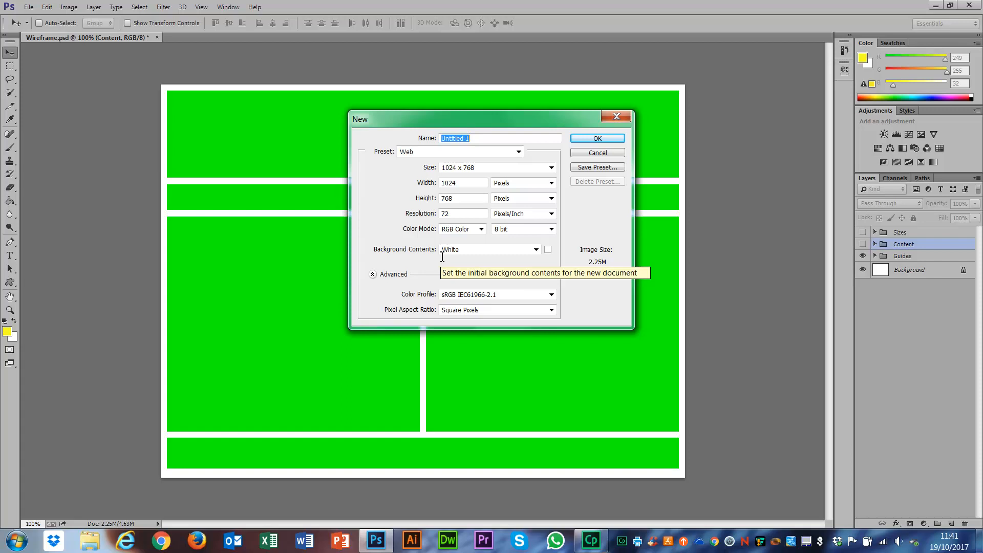
left_click(444, 185)
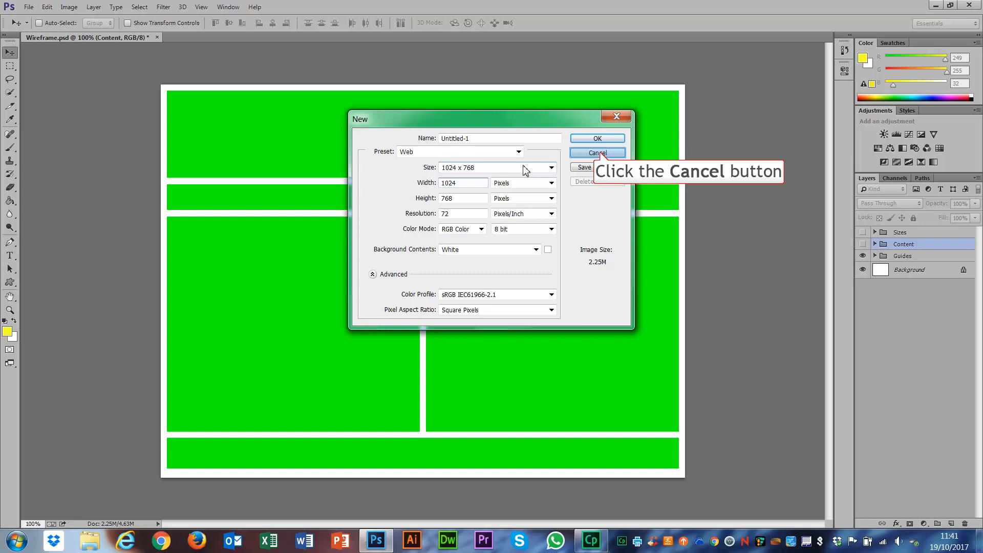
left_click(600, 152)
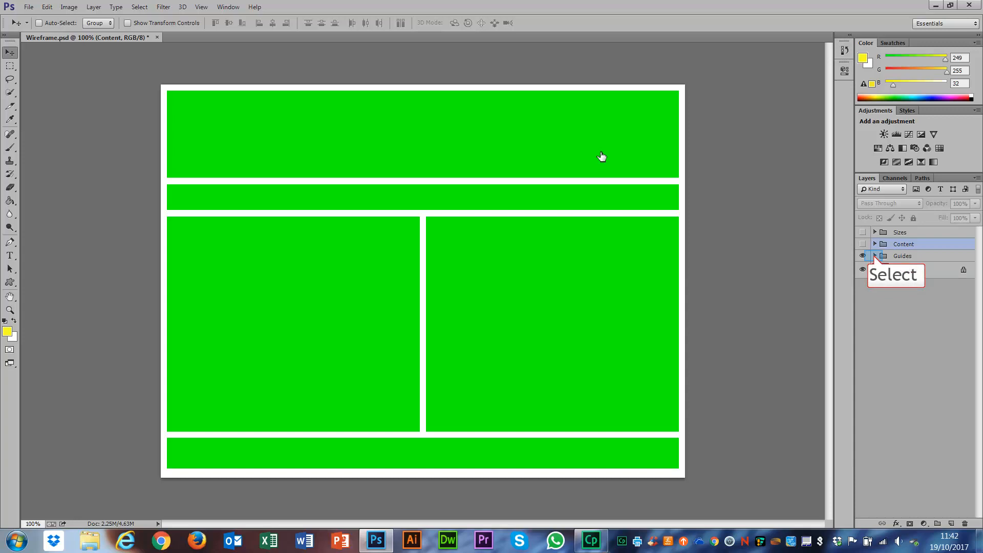
- Expand the Guides group and temporarily show the Sizes group to examine the dimensions of each page section
left_click(875, 256)
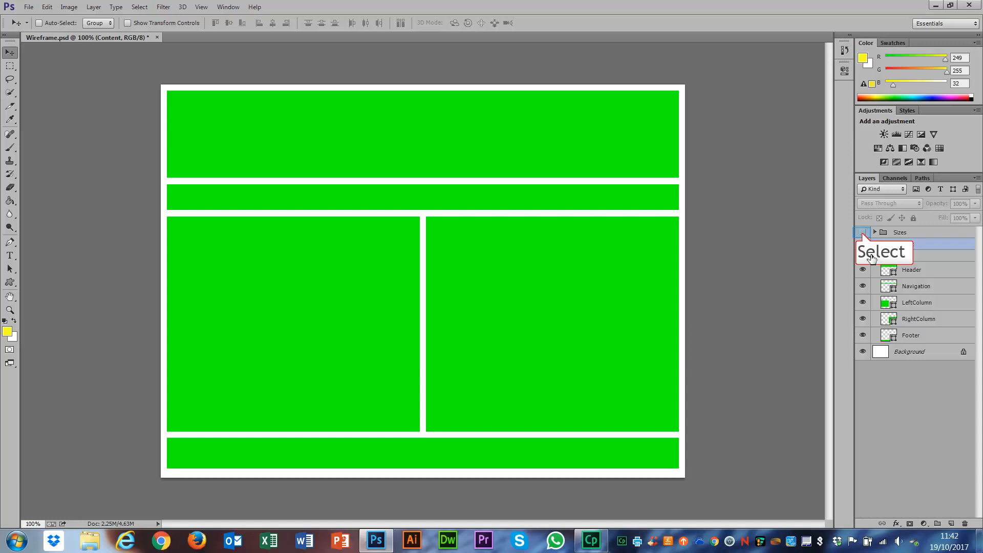
left_click(863, 233)
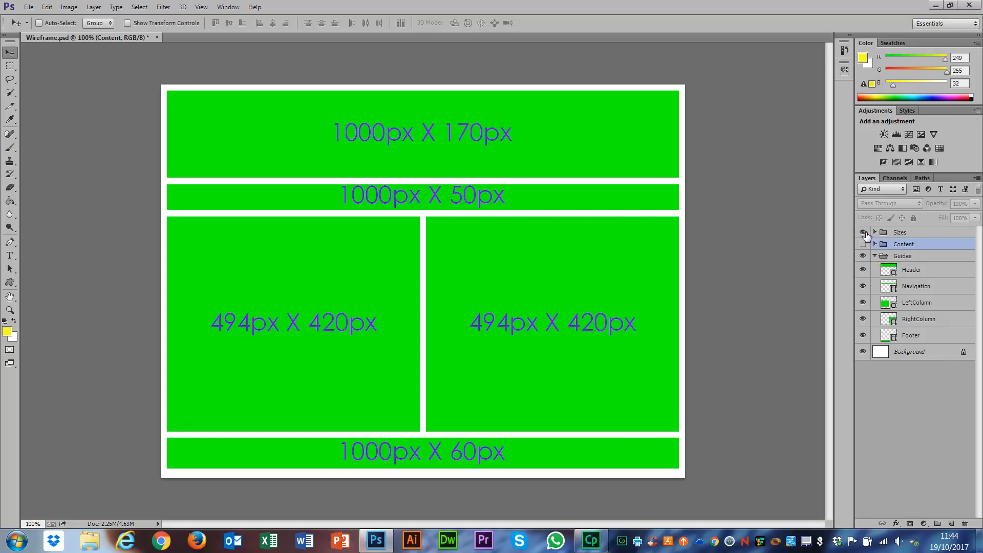
left_click(864, 233)
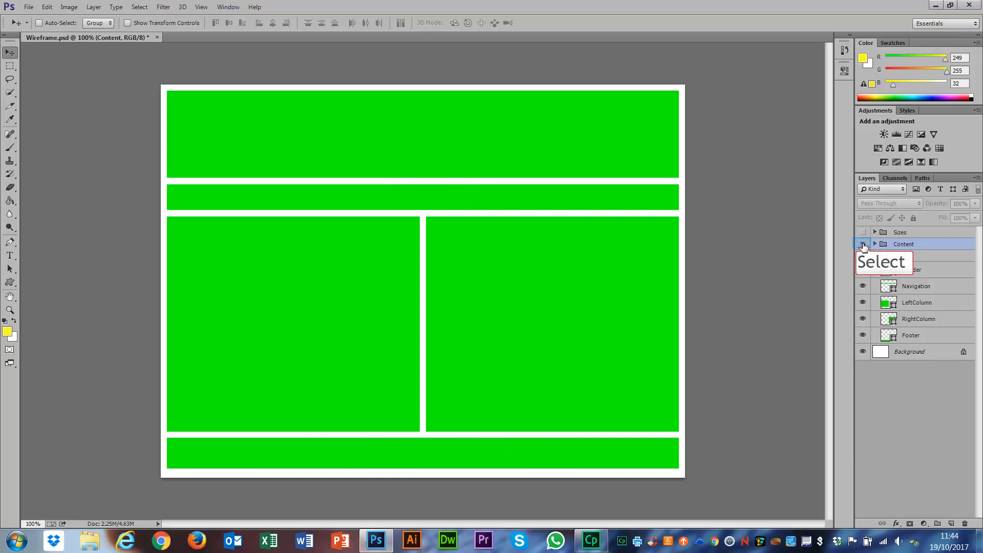
- Show the Content group without the Guides group and expand the list of Content layers
left_click(863, 244)
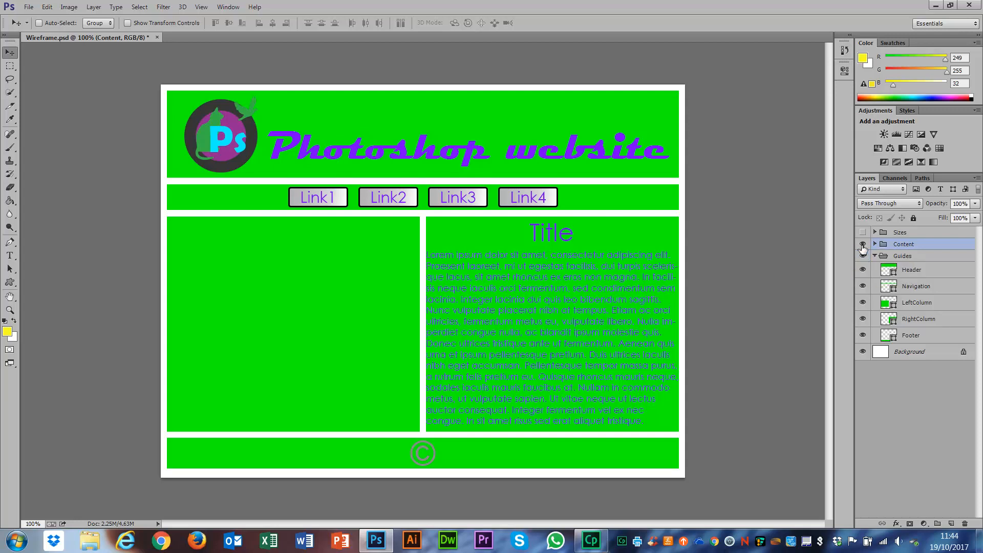
left_click(863, 256)
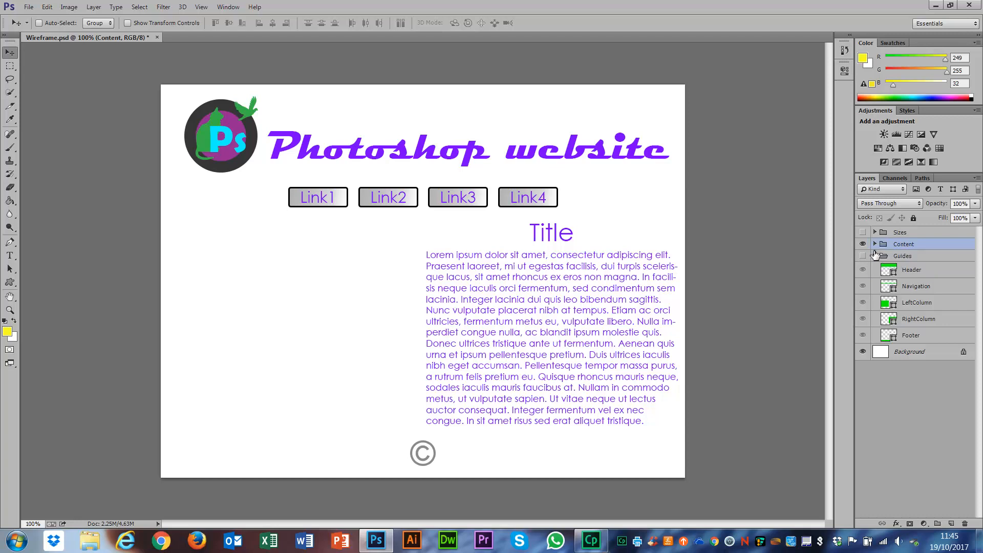
left_click(876, 244)
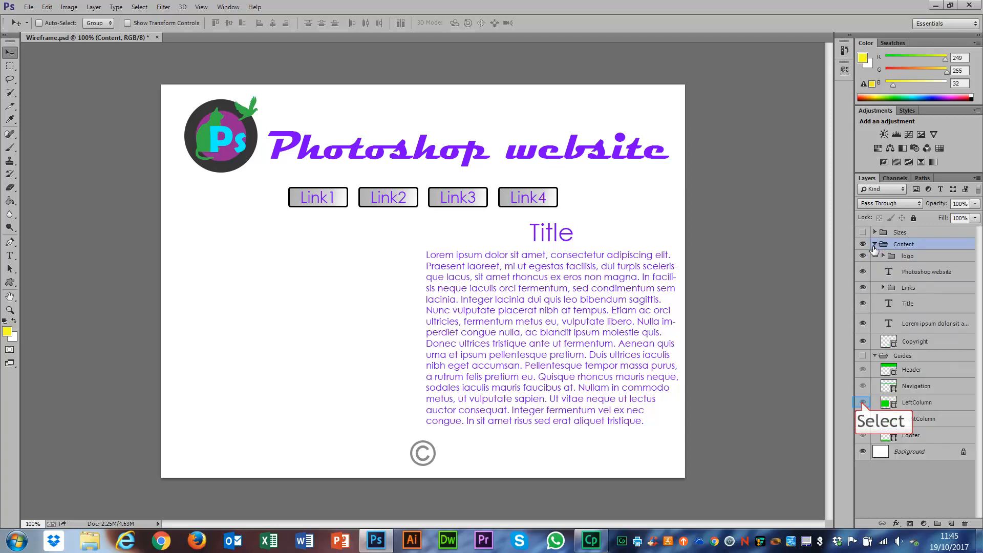
- Show the Guides group over the content, toggling its visibility and that of the LeftColumn layer
left_click(863, 356)
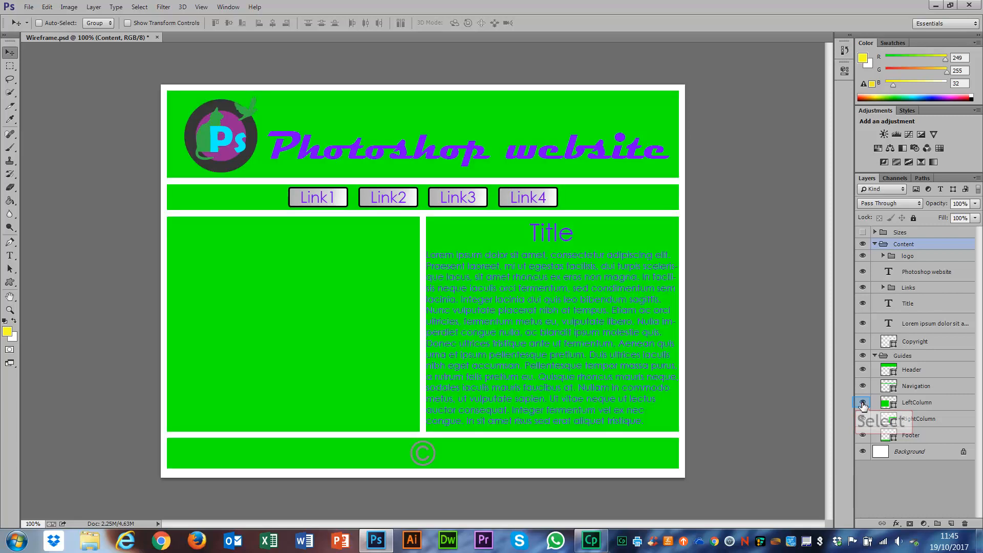
left_click(863, 402)
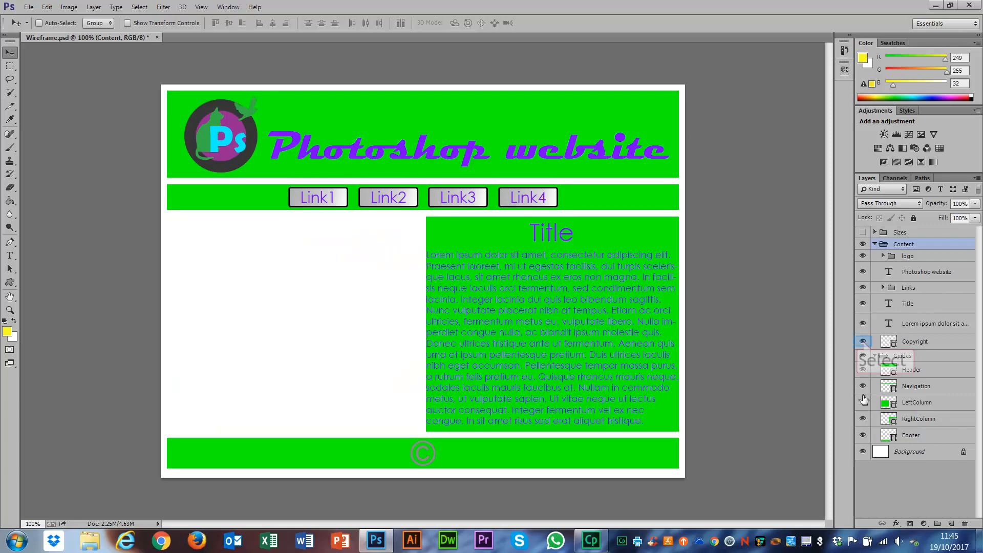
left_click(863, 355)
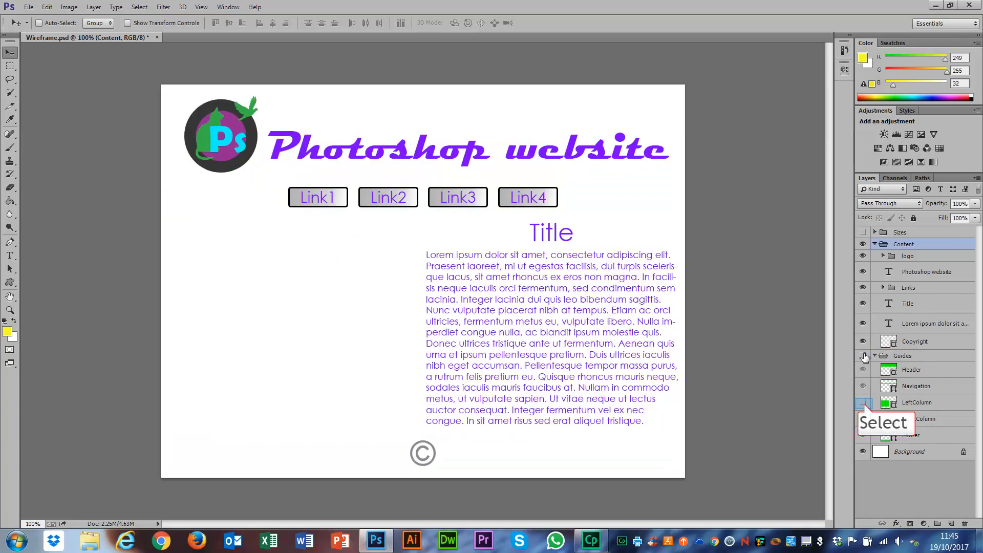
left_click_drag(864, 357, 866, 402)
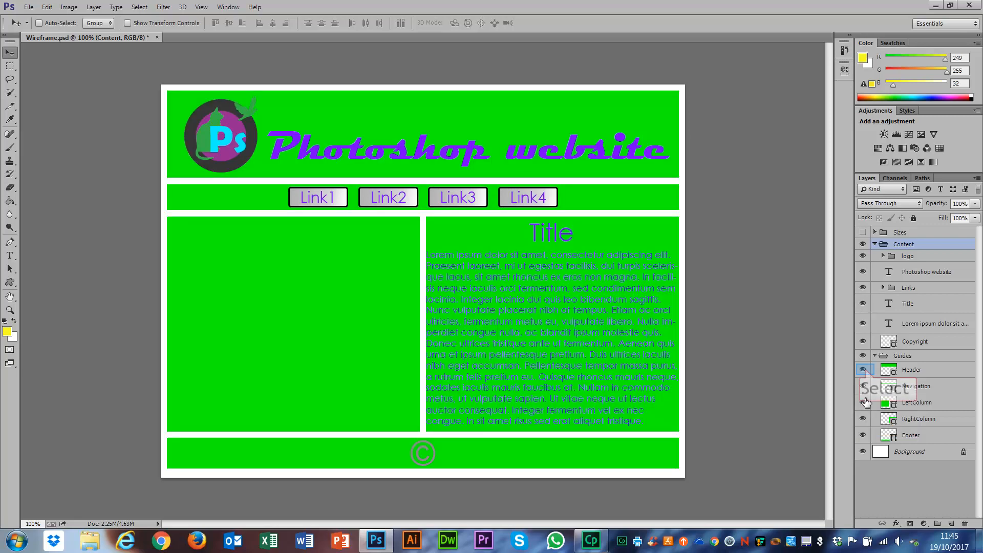
- Hide the Header, Navigation, RightColumn and Footer guide layers so only the LeftColumn guide is shown
left_click(863, 369)
left_click(864, 386)
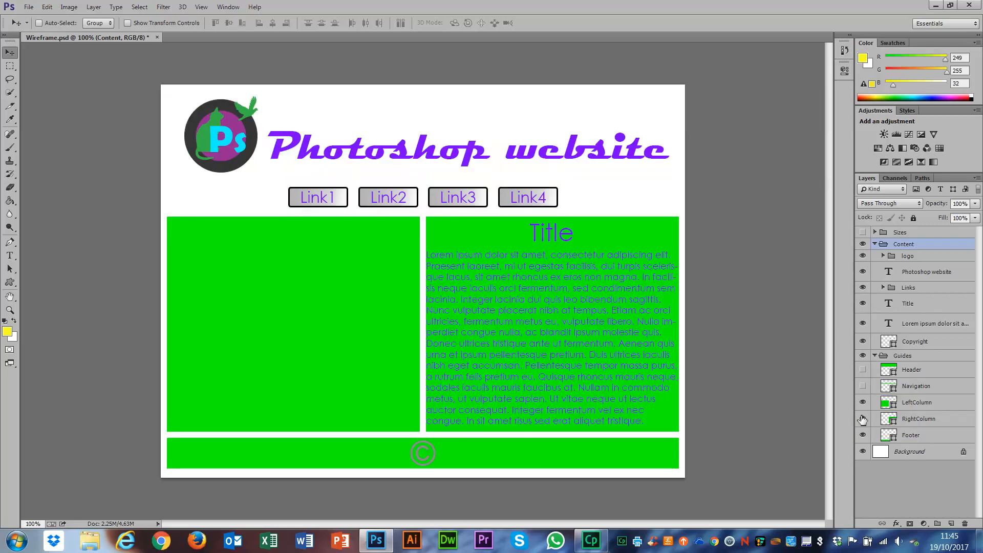
left_click(863, 419)
left_click(863, 435)
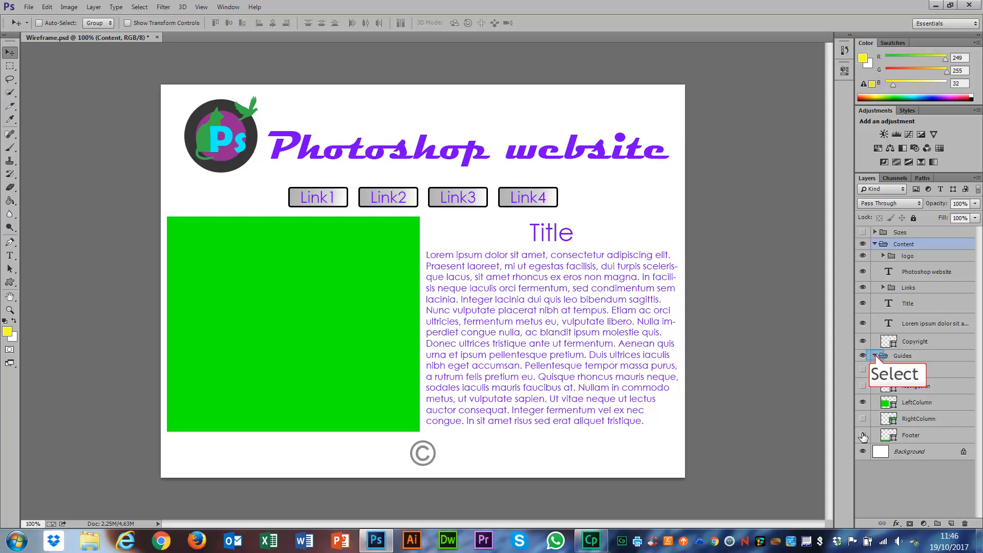
- Make the Header, Navigation, RightColumn and Footer layers in the Guides group visible again, with the Header layer selected
left_click(875, 356)
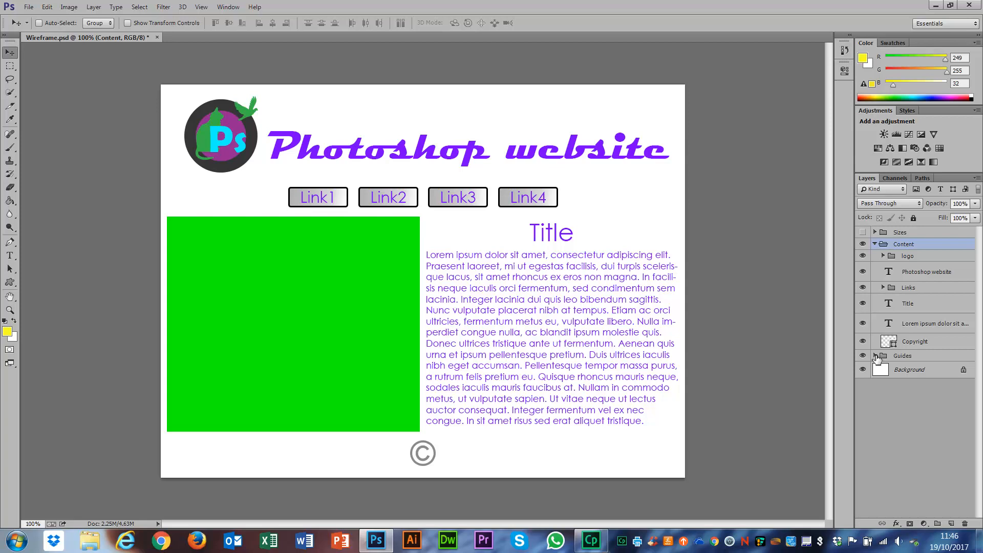
left_click(913, 359)
left_click(874, 357)
left_click(916, 372)
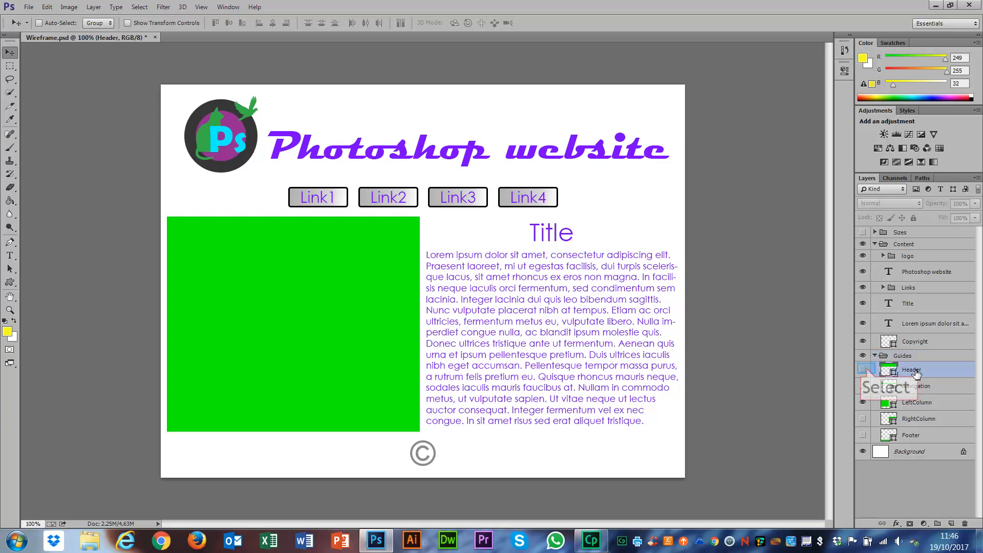
left_click(863, 369)
left_click(863, 385)
left_click(863, 418)
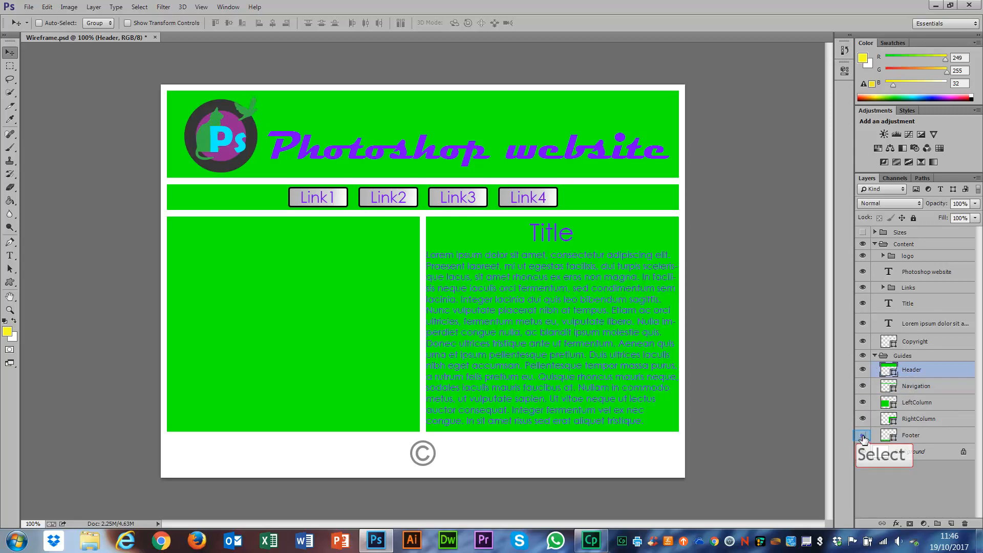
left_click(863, 435)
- Create layer-based slices from all five guide layers, Header through Footer, and collapse the Guides group
left_click(917, 436, "shift")
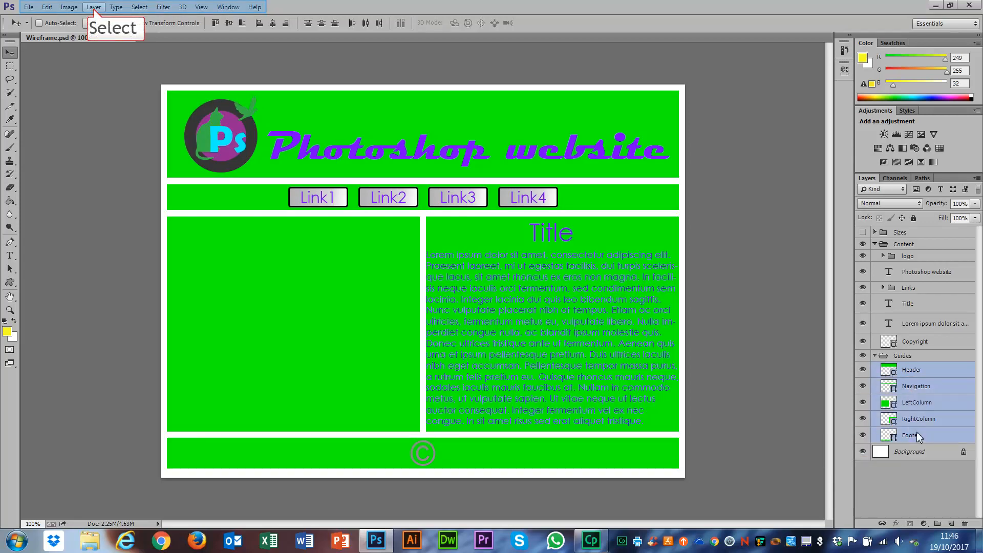
left_click(94, 7)
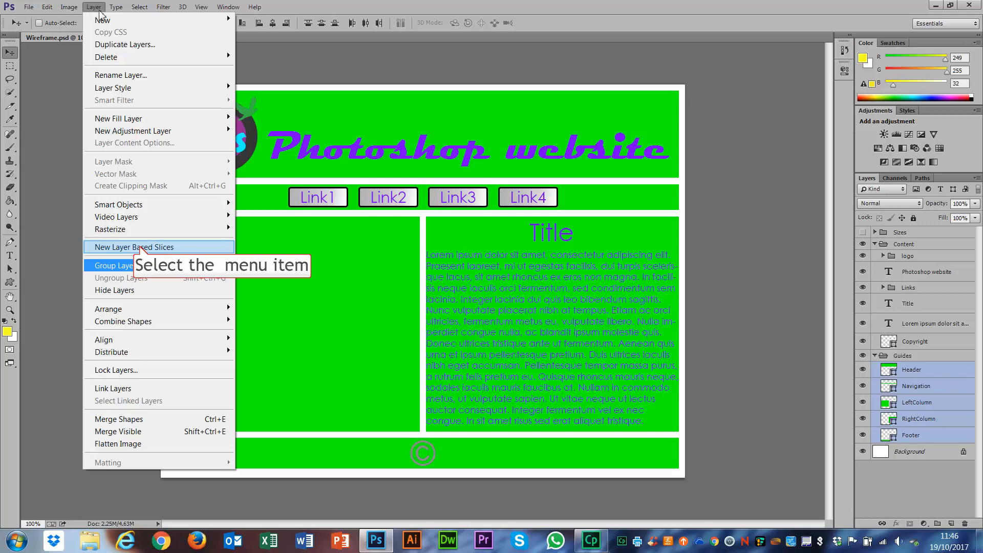
left_click(140, 248)
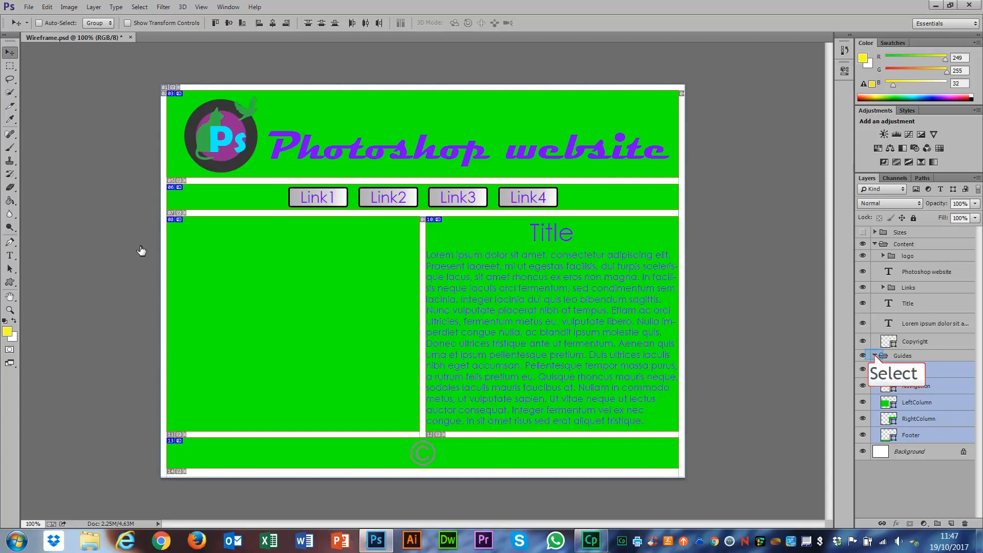
left_click(875, 356)
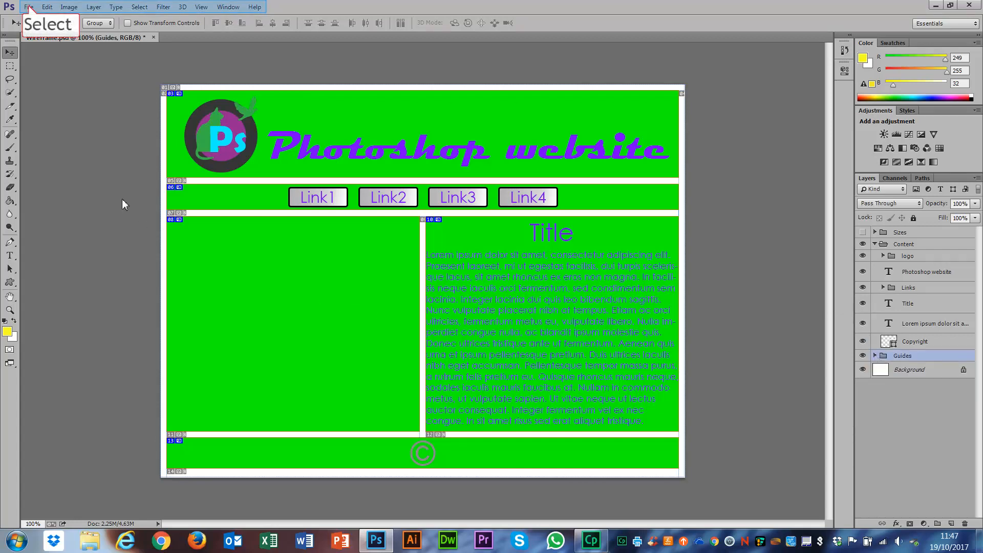
- Start a Save for Web export of the sliced wireframe and set the file format to GIF
left_click(29, 7)
mouse_move(98, 272)
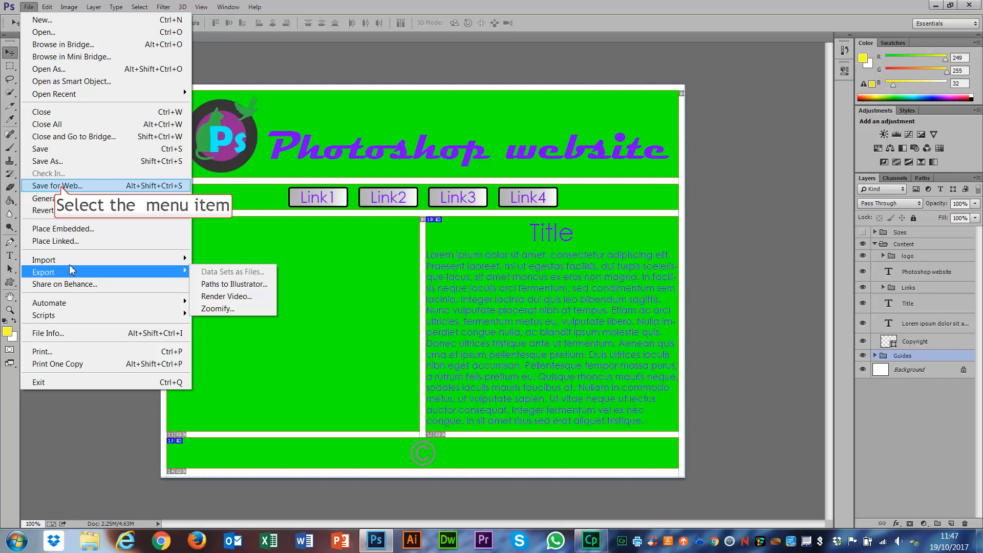
left_click(61, 186)
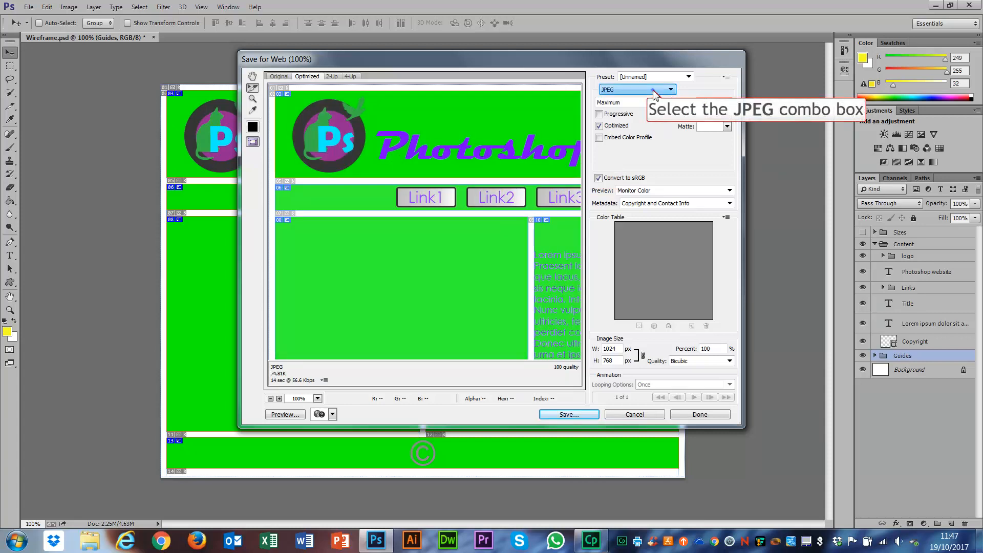
left_click(647, 90)
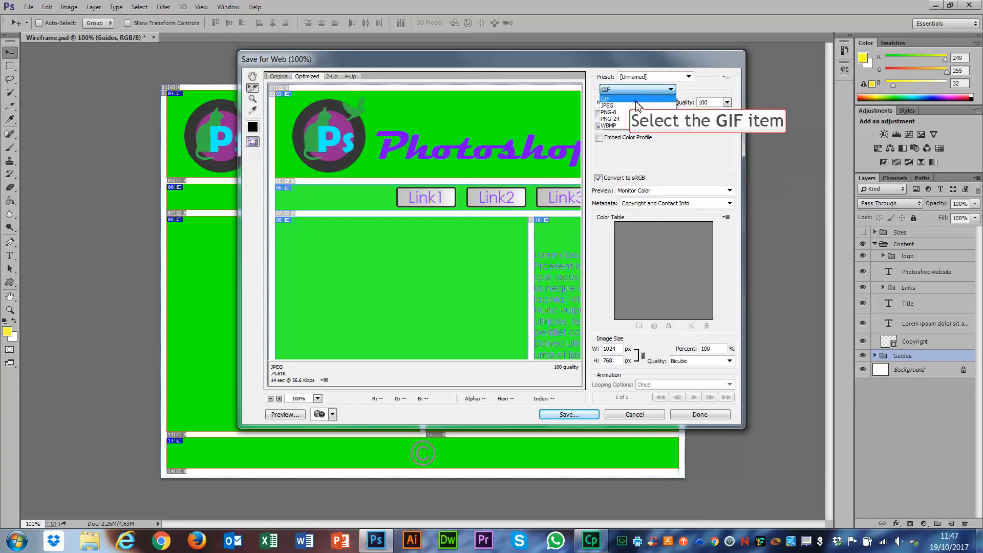
left_click(636, 100)
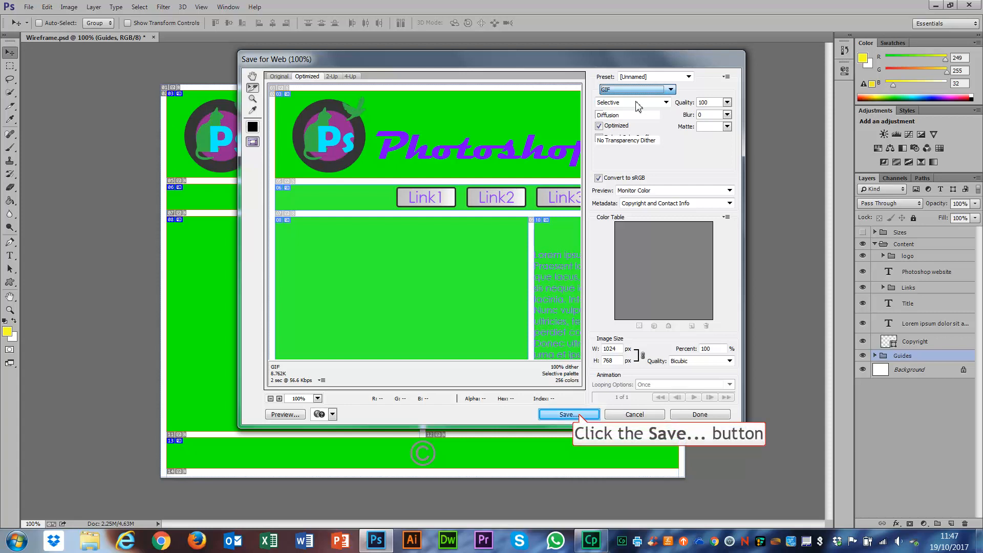
- Start saving the optimized slices and set the Web Design folder on the Desktop as the destination, checking its images subfolder on the way
left_click(569, 415)
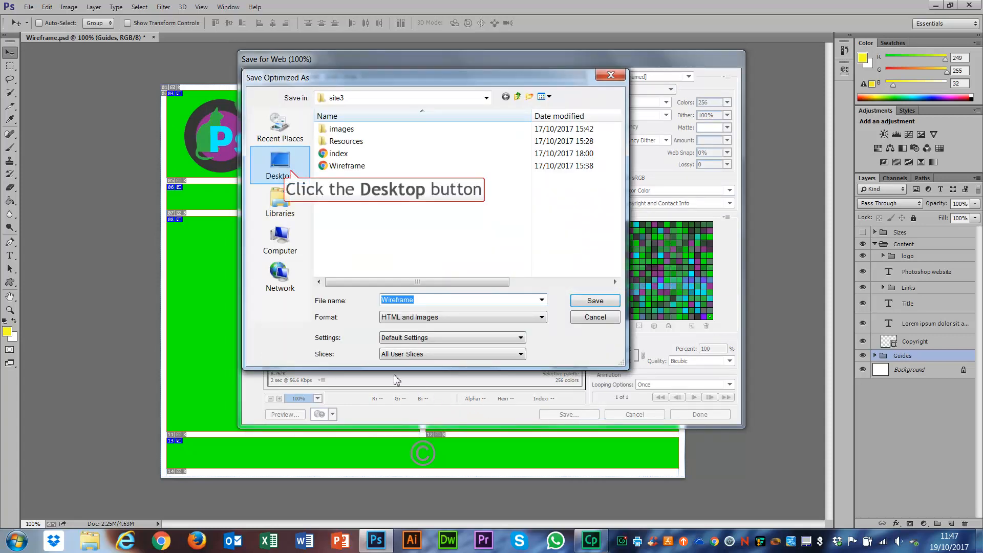
left_click(290, 172)
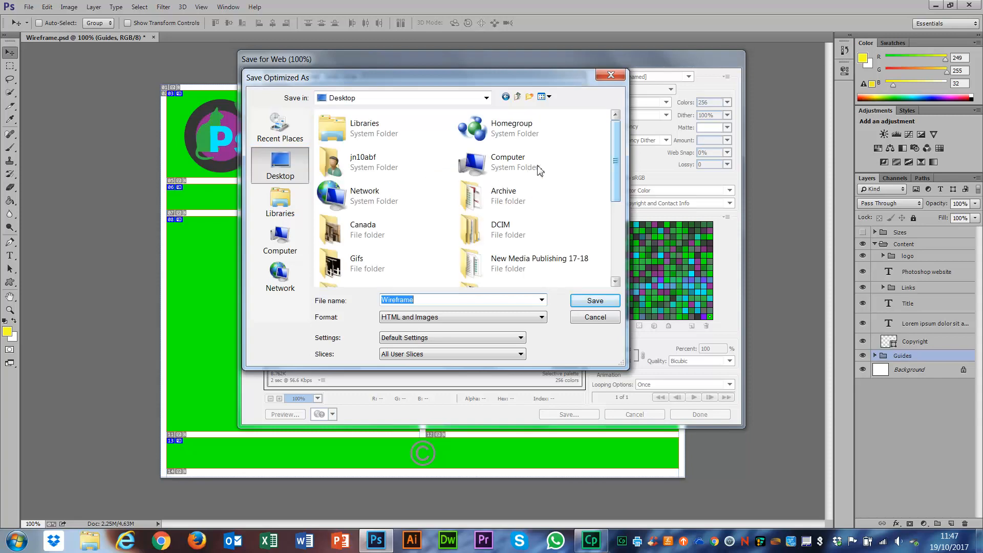
scroll(618, 159, "down", 3)
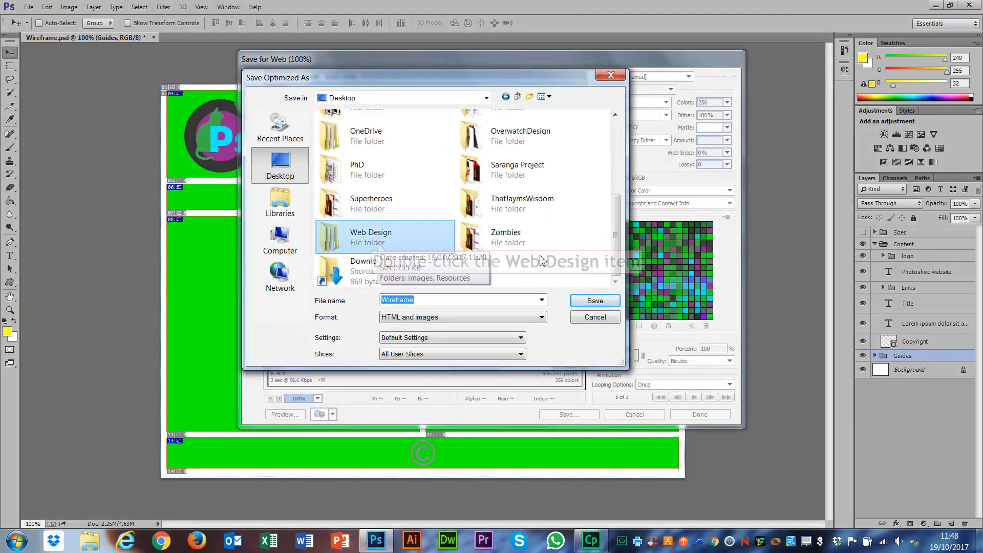
double_click(380, 245)
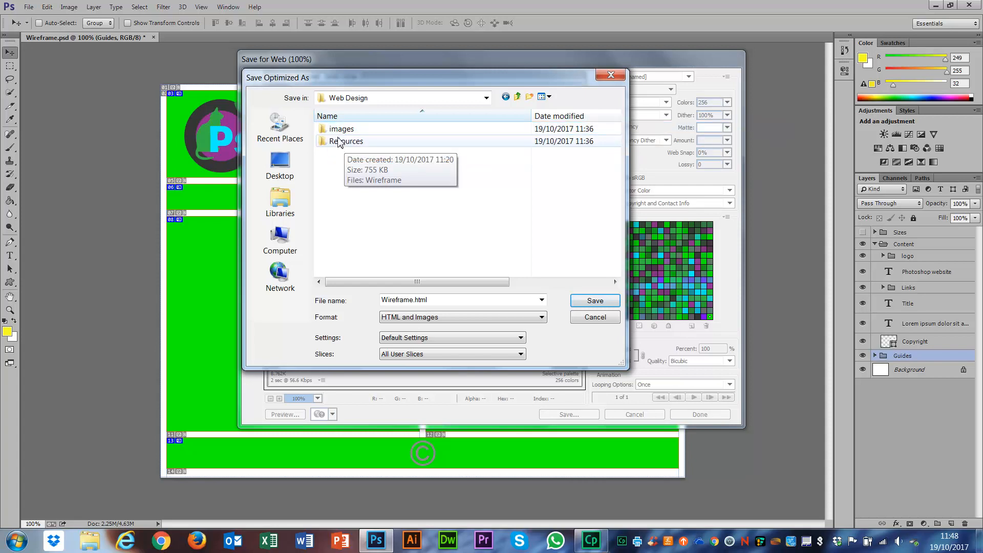
double_click(338, 130)
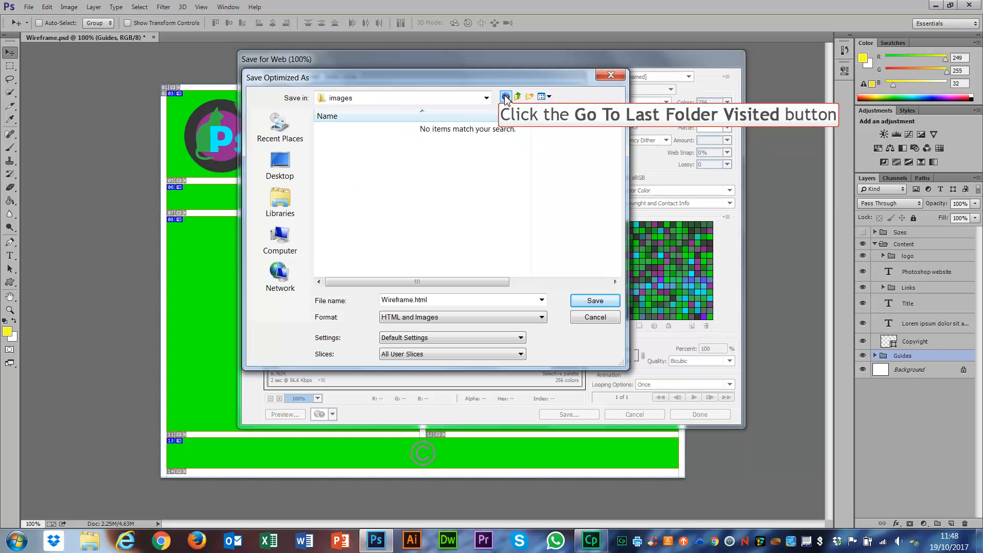
left_click(506, 97)
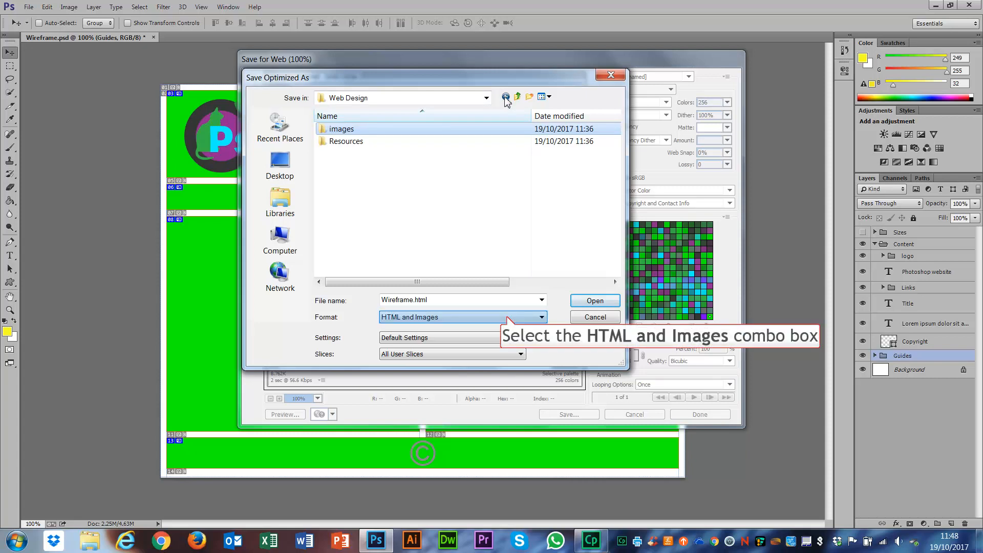
- Save the wireframe export as Wireframe.gif with the format Images Only and the slices option All User Slices
left_click(507, 318)
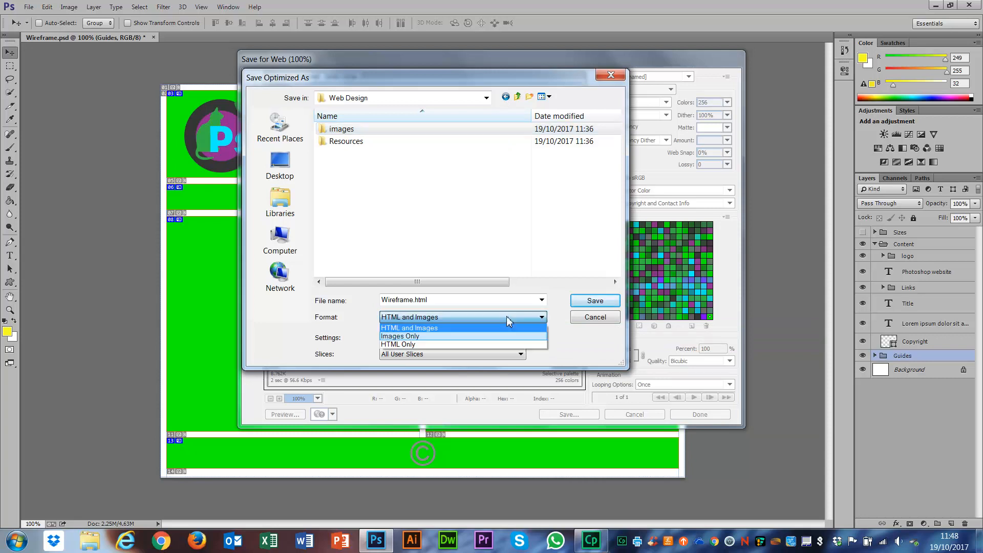
left_click(465, 337)
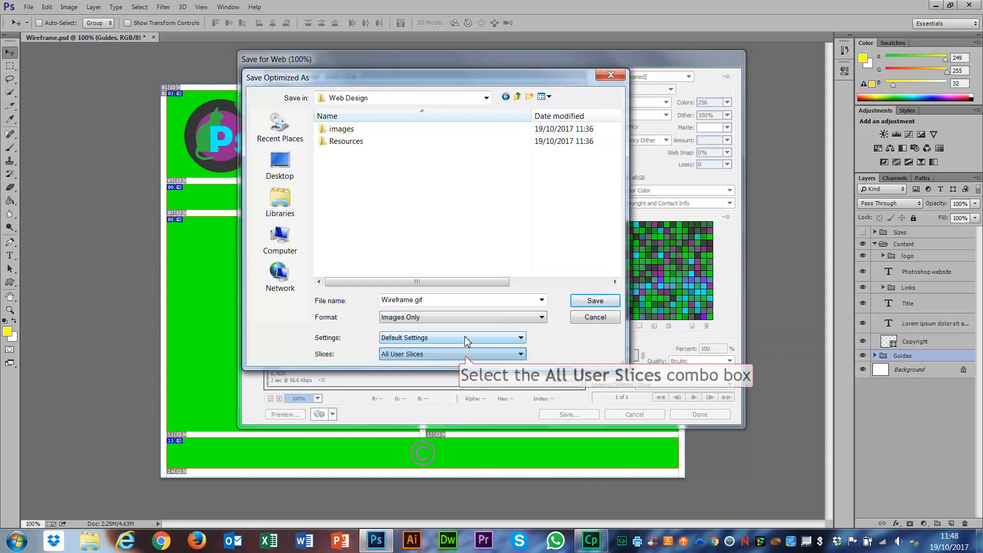
left_click(466, 355)
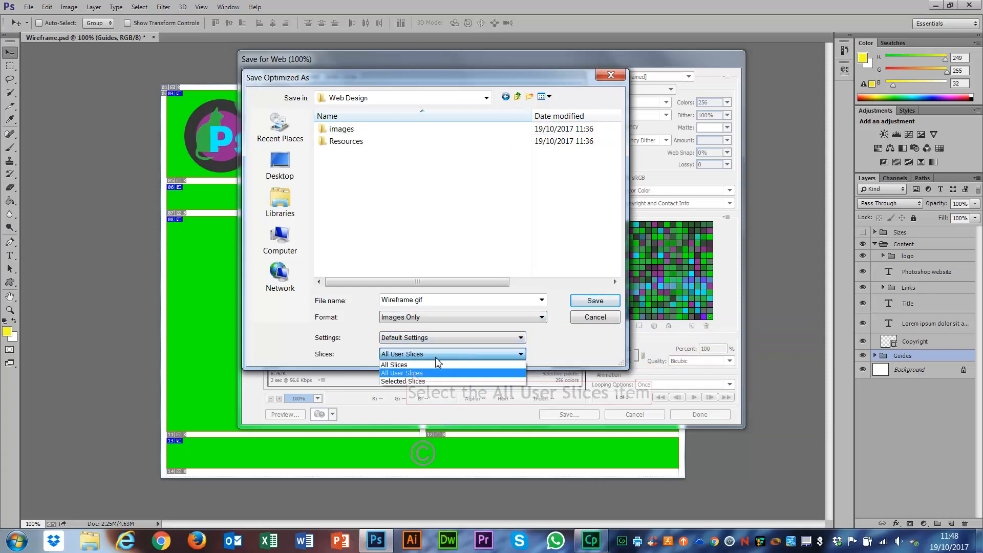
left_click(412, 373)
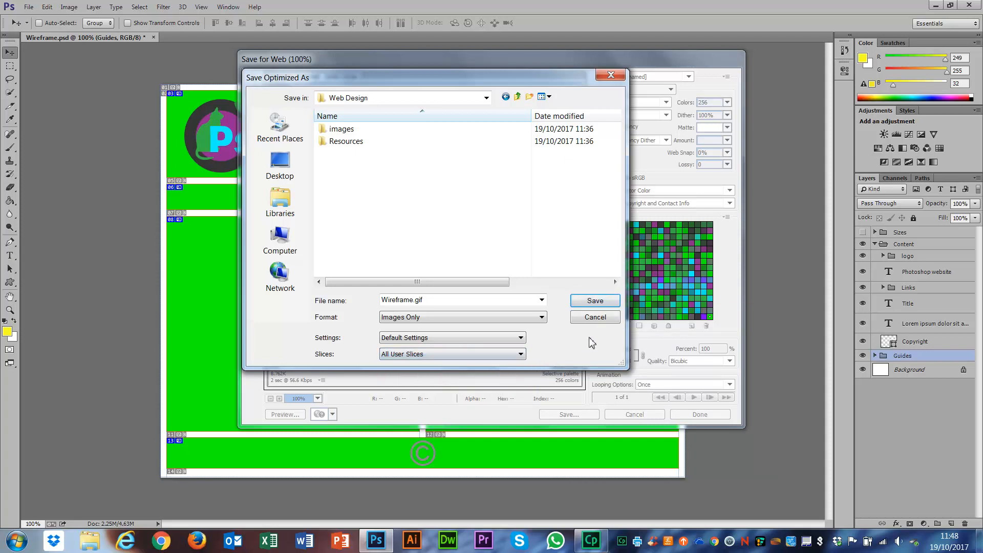
left_click(608, 301)
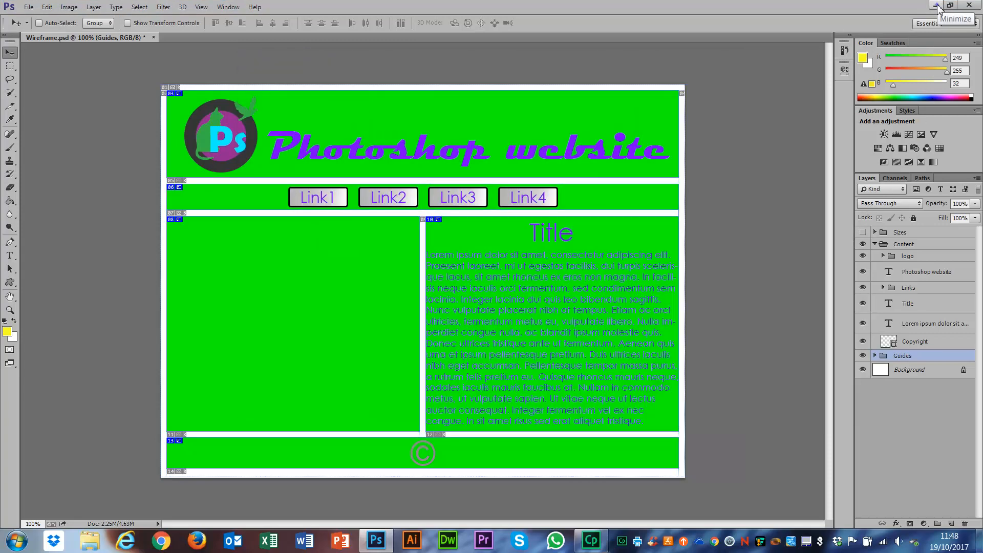
- Switch to the desktop and examine the exported slices in the images folder inside Web Design
left_click(936, 5)
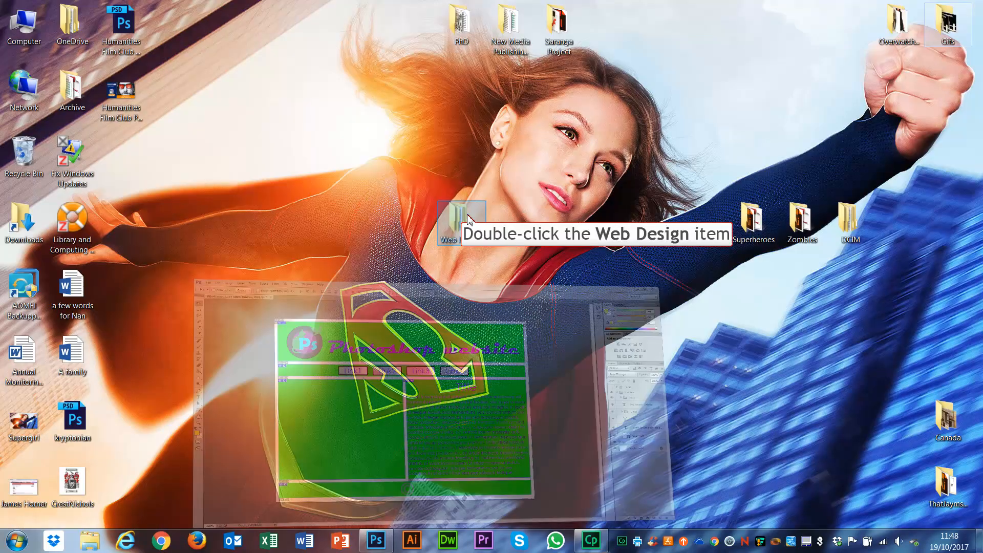
double_click(469, 219)
left_click(284, 151)
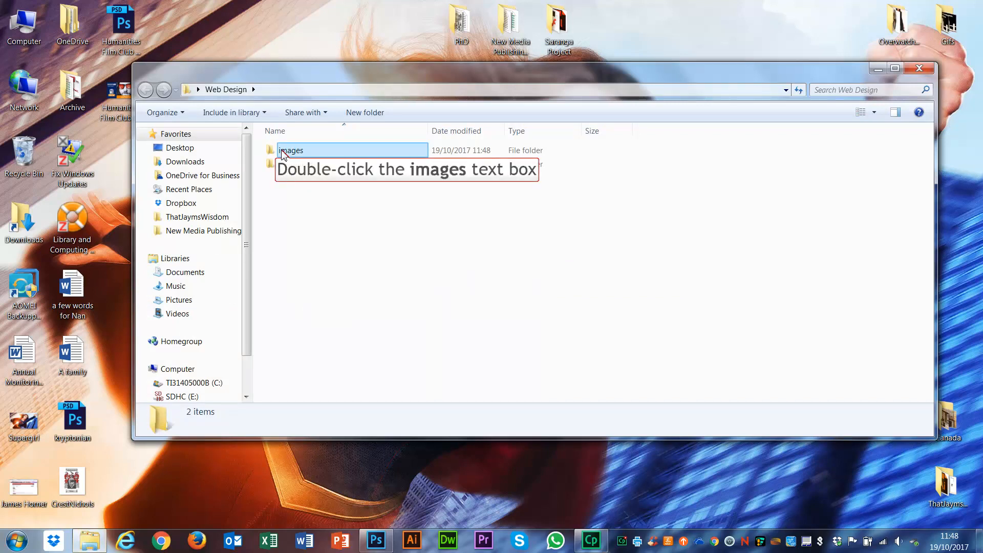
double_click(283, 151)
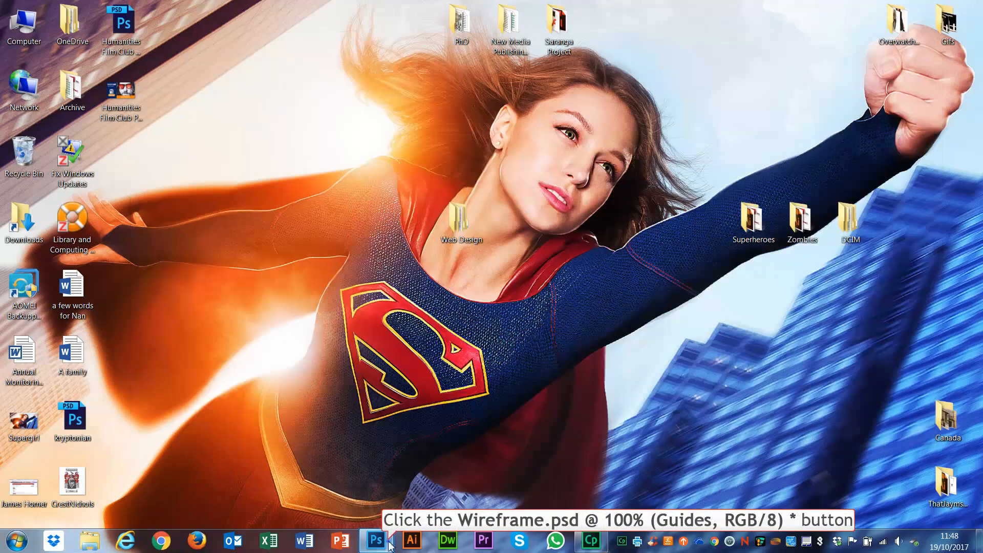
- Hide the Guides group in Photoshop and export the slices for the web again to the Web Design folder, replacing the existing image files
left_click(388, 544)
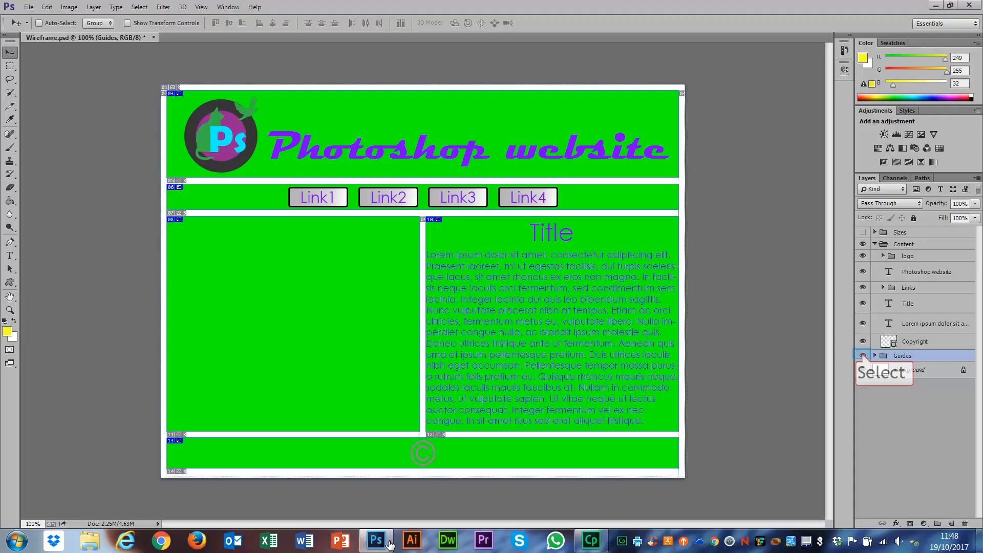
left_click(863, 356)
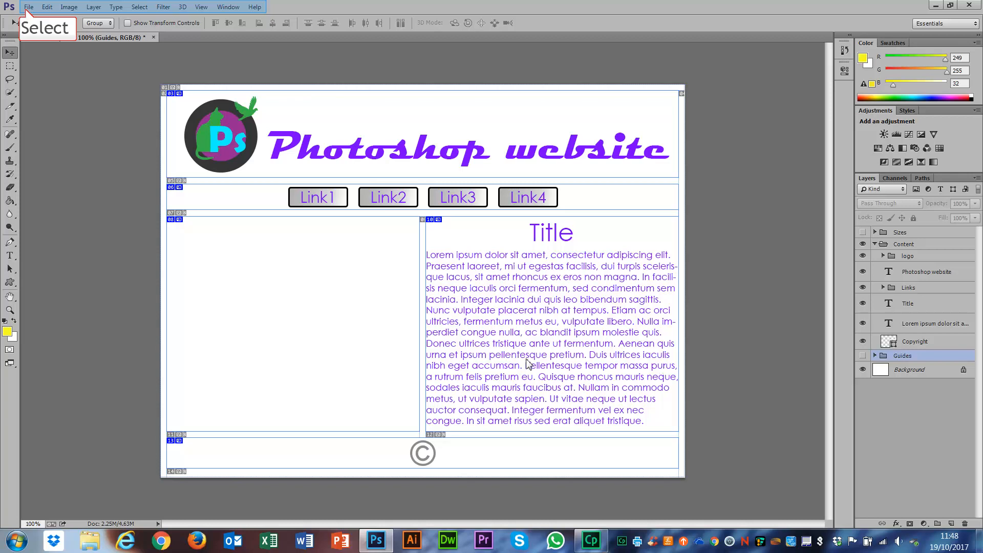
left_click(27, 8)
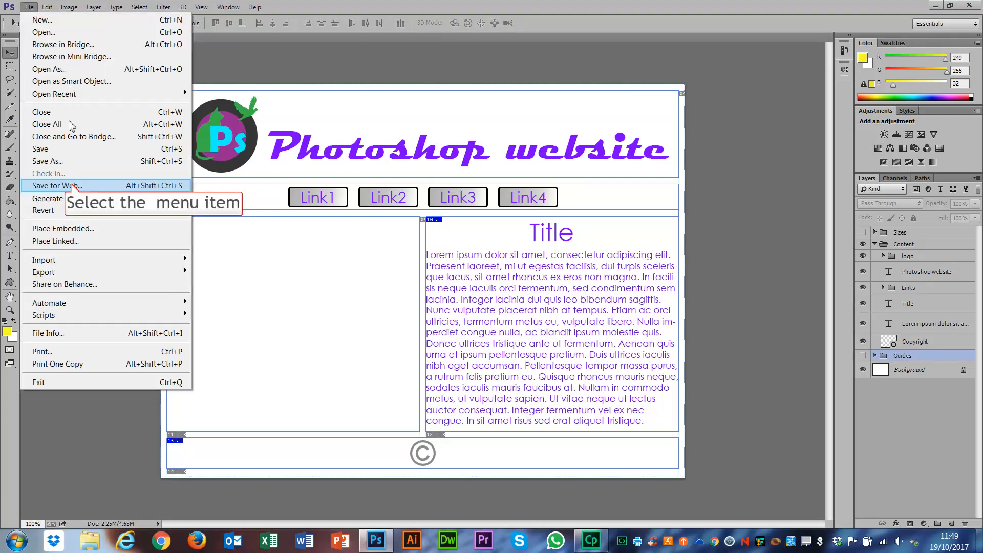
left_click(71, 185)
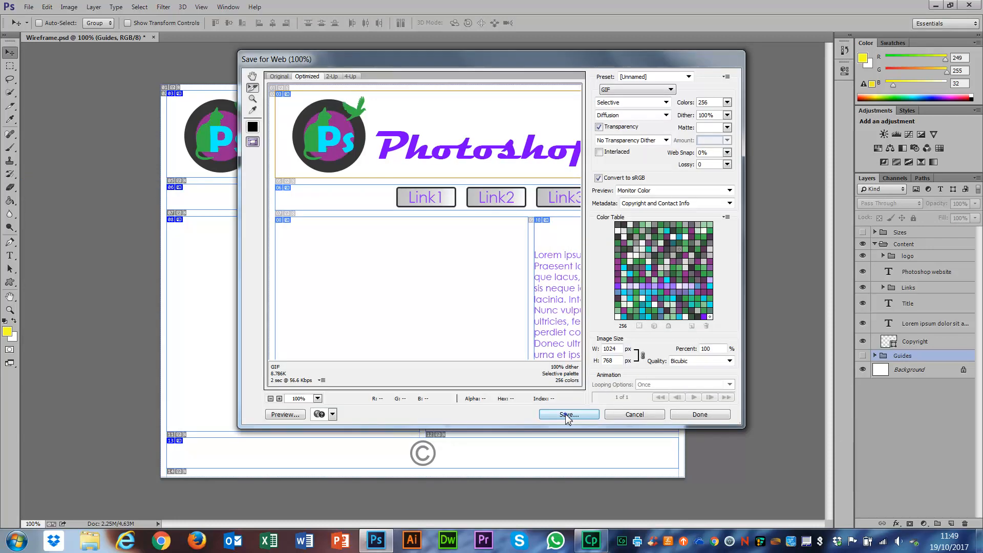
left_click(567, 416)
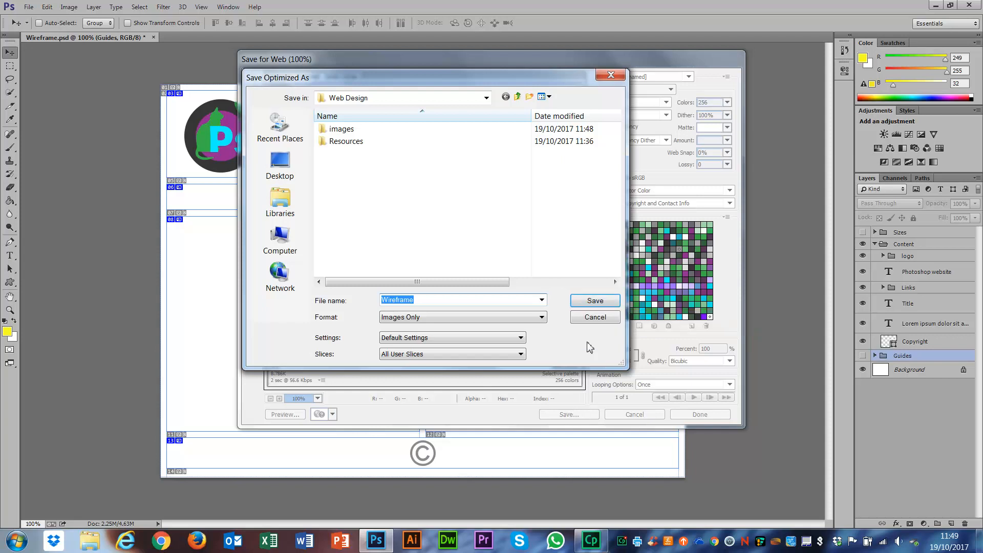
left_click(594, 302)
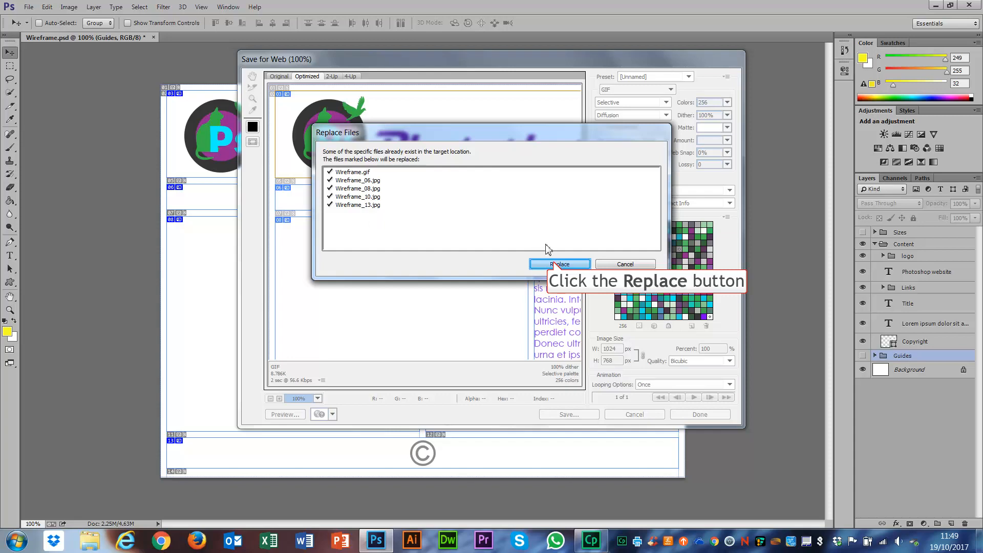
left_click(555, 264)
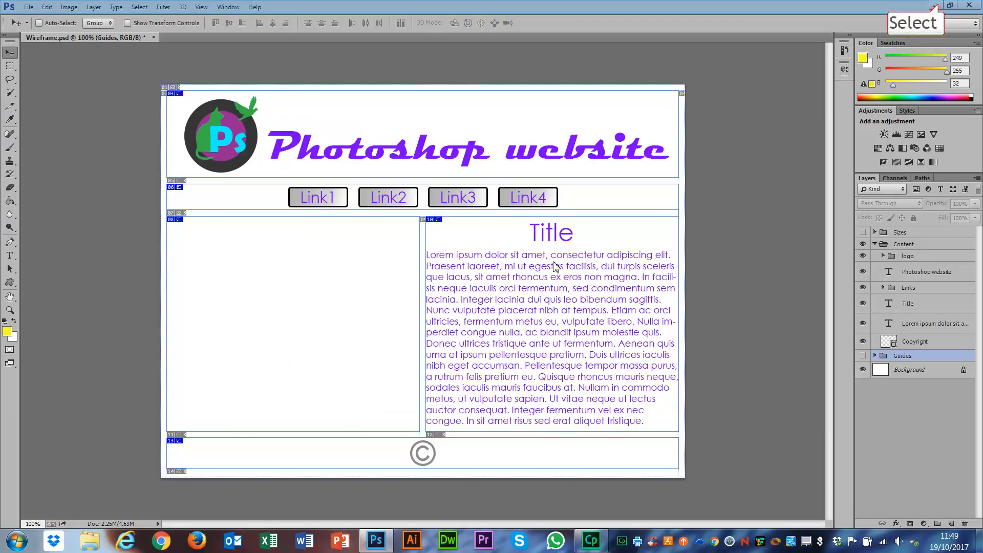
- Switch to the desktop and delete Wireframe_08 and Wireframe_10 from the images folder inside Web Design
left_click(939, 6)
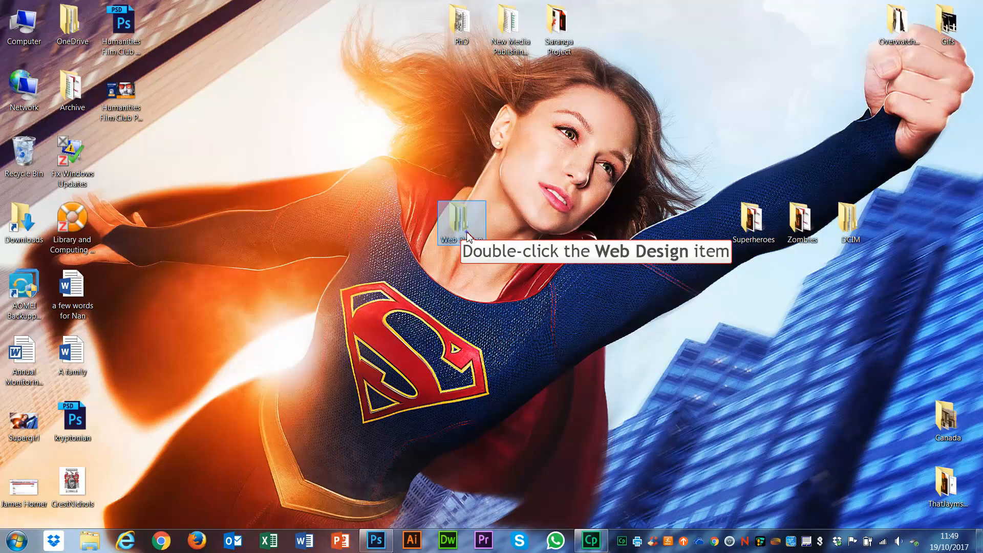
double_click(467, 236)
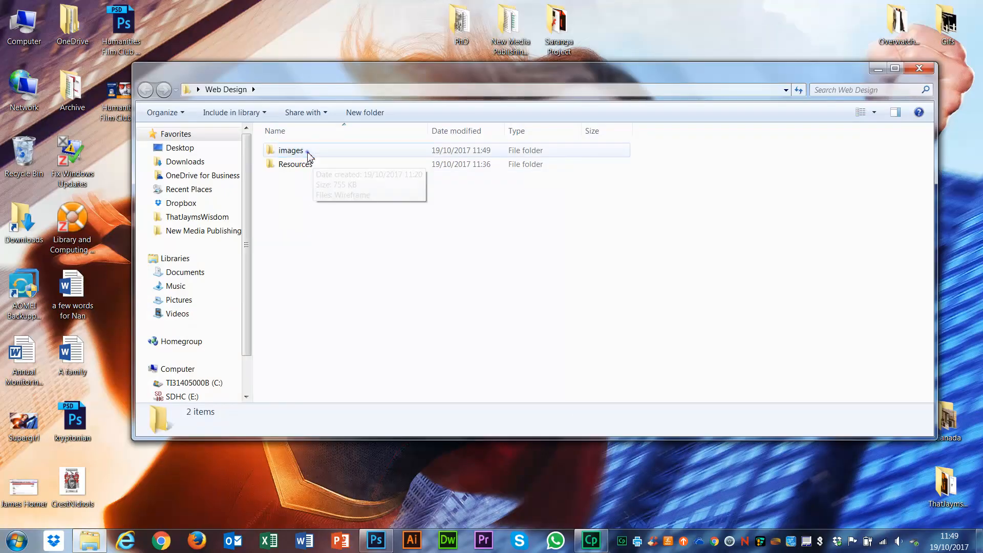
double_click(292, 150)
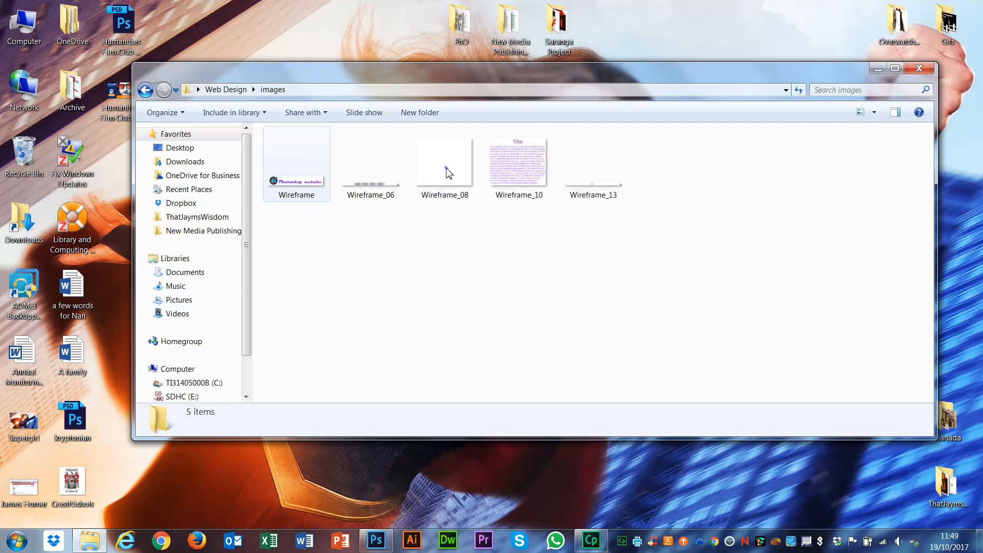
left_click(448, 173)
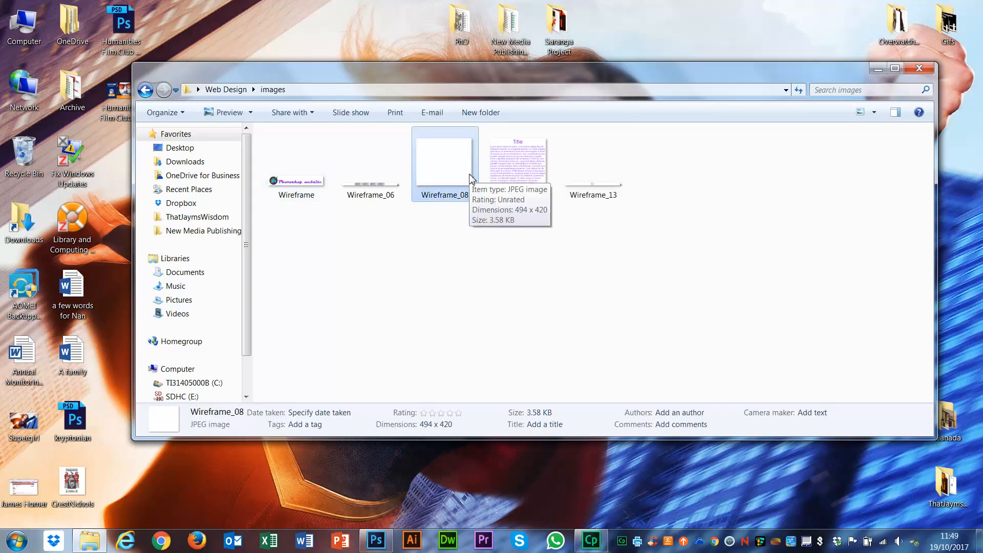
key("Delete")
left_click(537, 311)
left_click(465, 171)
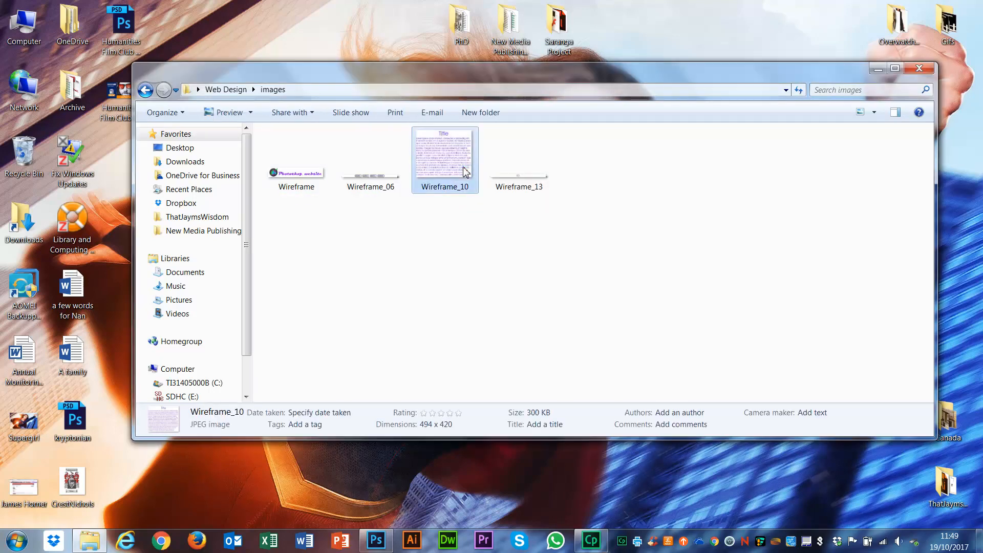
key("Delete")
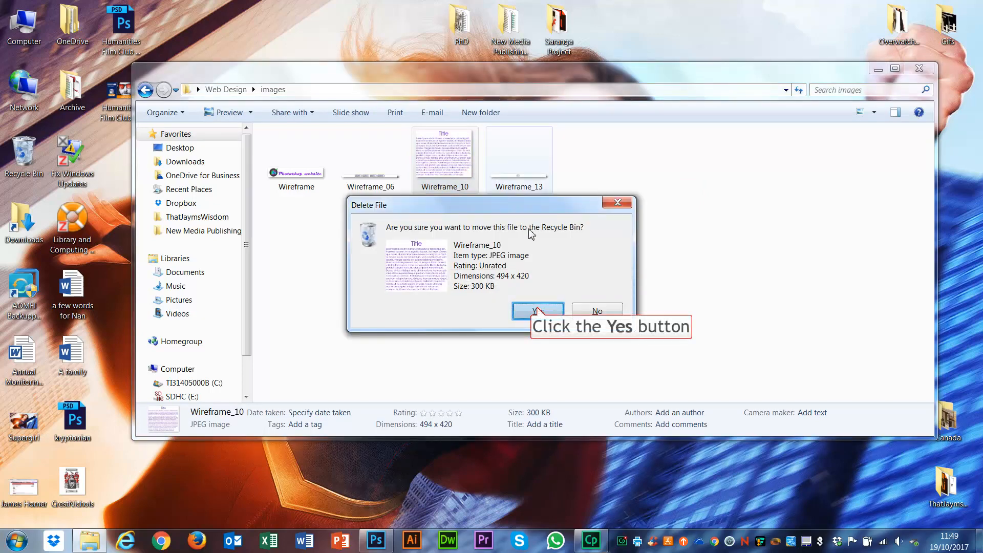
left_click(536, 309)
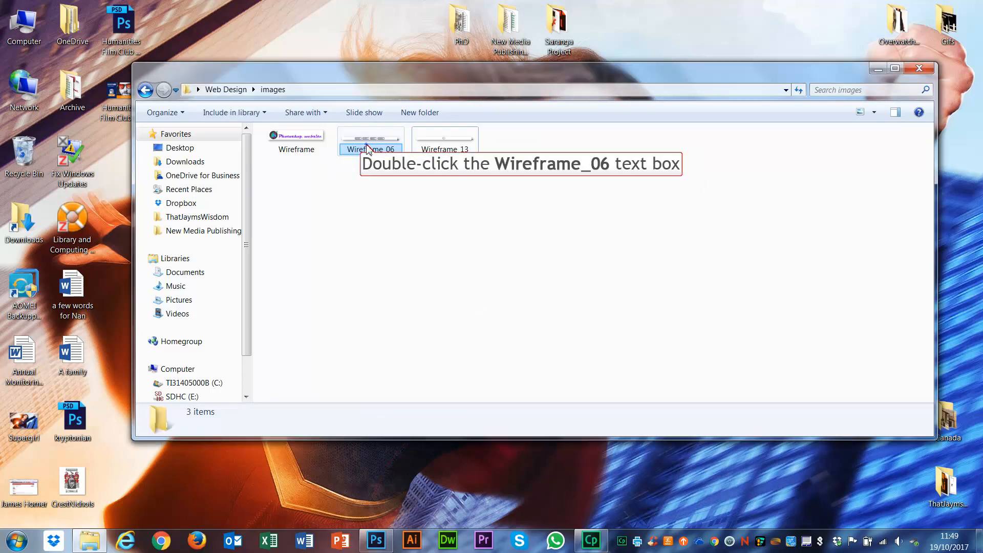
- View the exported Wireframe_06 image at full size and close the viewer
double_click(367, 145)
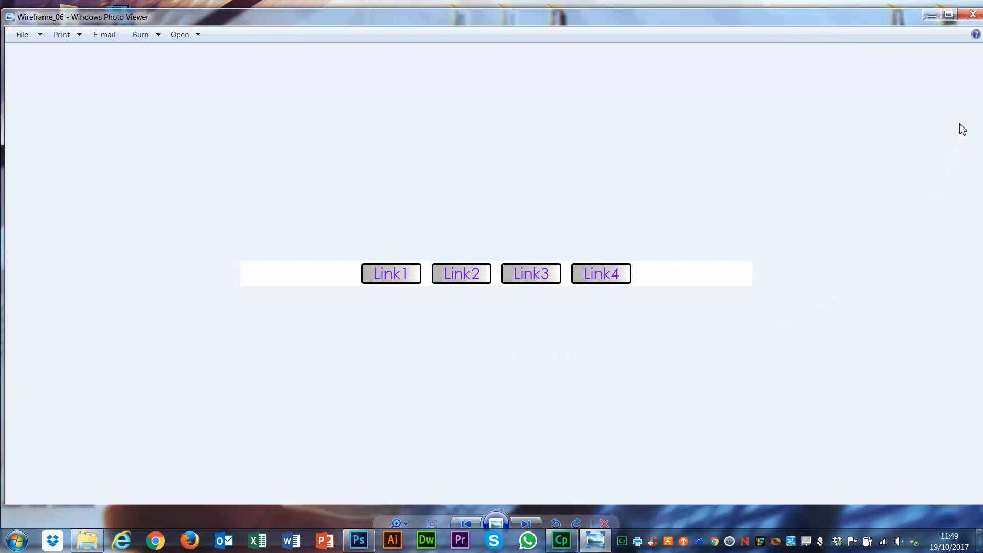
left_click(976, 18)
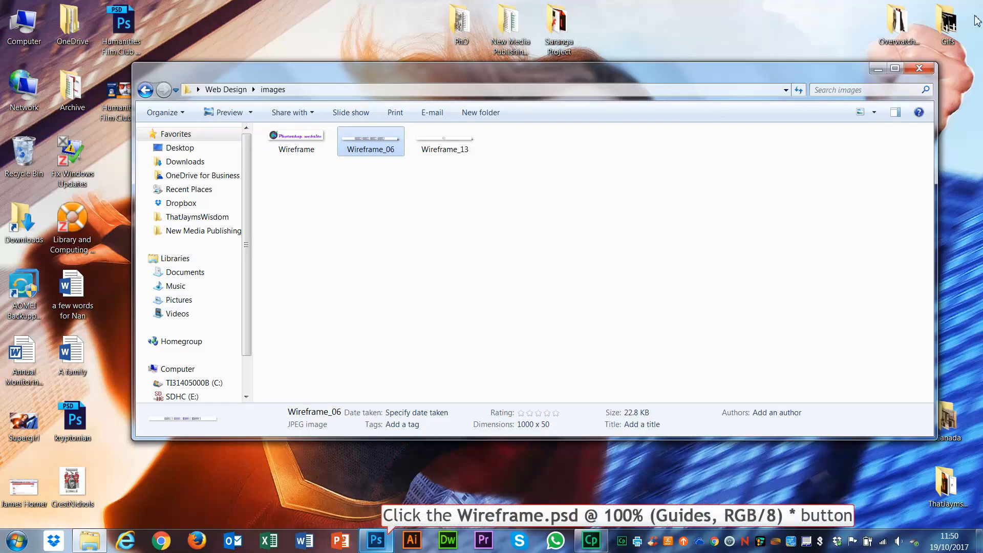
- Switch back to Photoshop and make the Guides group visible again
left_click(390, 542)
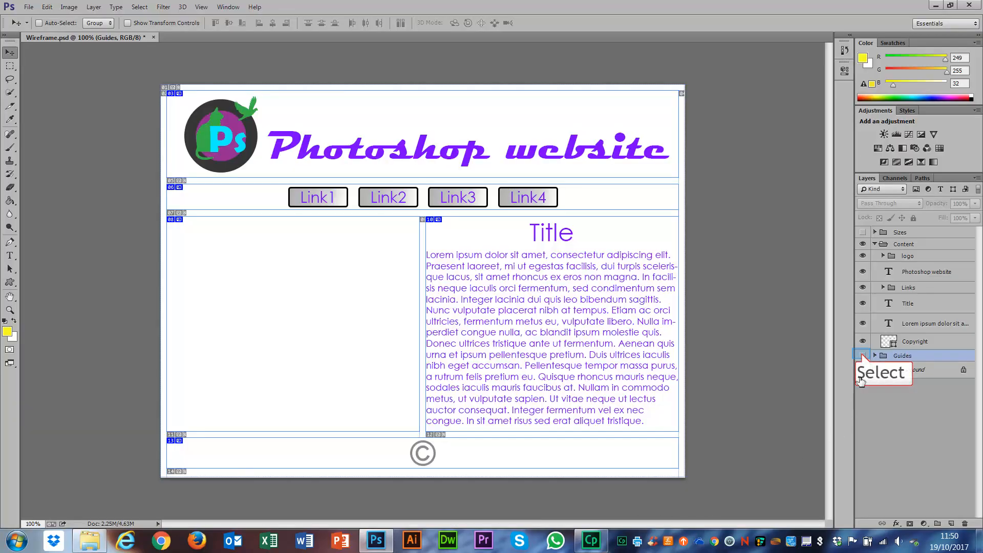
left_click(863, 356)
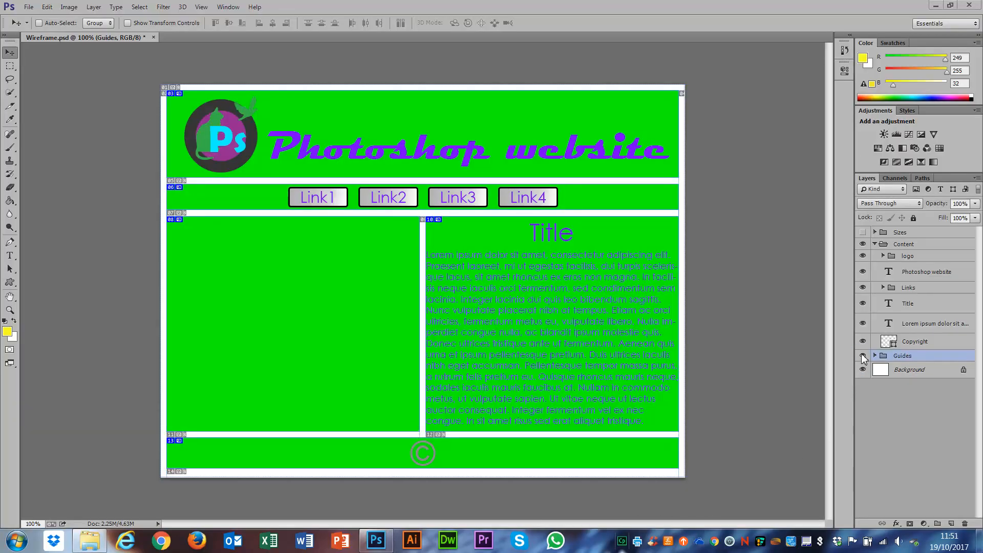